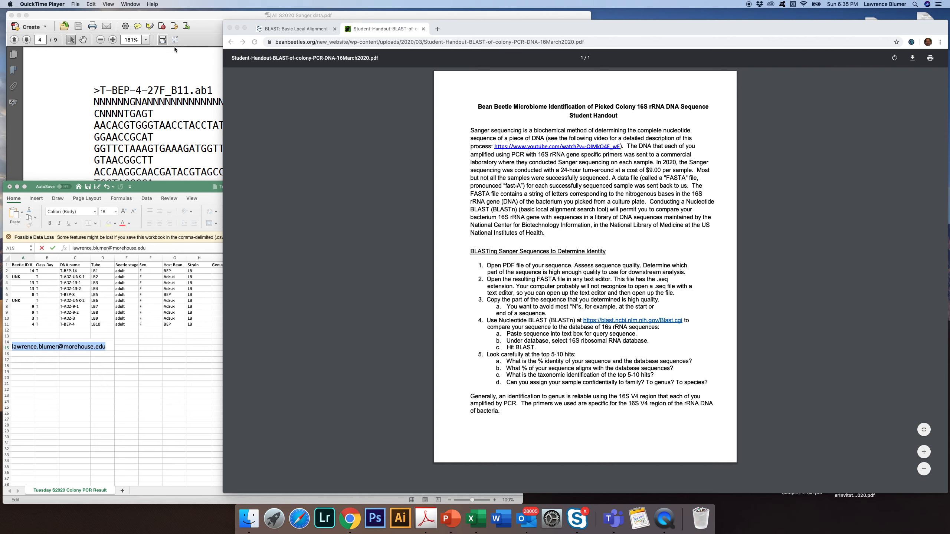
Copy the complete T-BEP-4-27F_B11.ab1 sequence, including its header line, from the Sanger data PDF in Acrobat.
{"action": "left_click", "coordinate": [162, 72]}
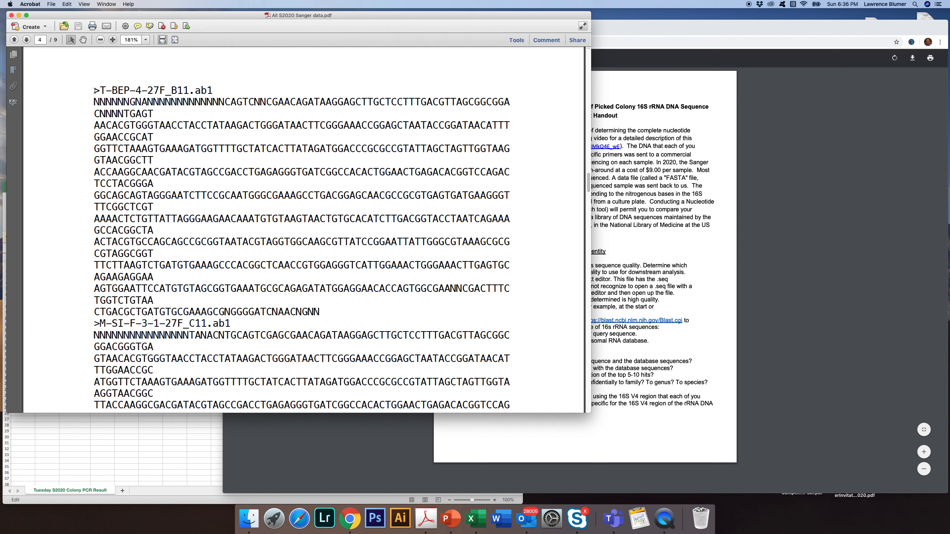
{"action": "left_click", "coordinate": [94, 91]}
{"action": "left_click_drag", "start_coordinate": [94, 91], "coordinate": [318, 311]}
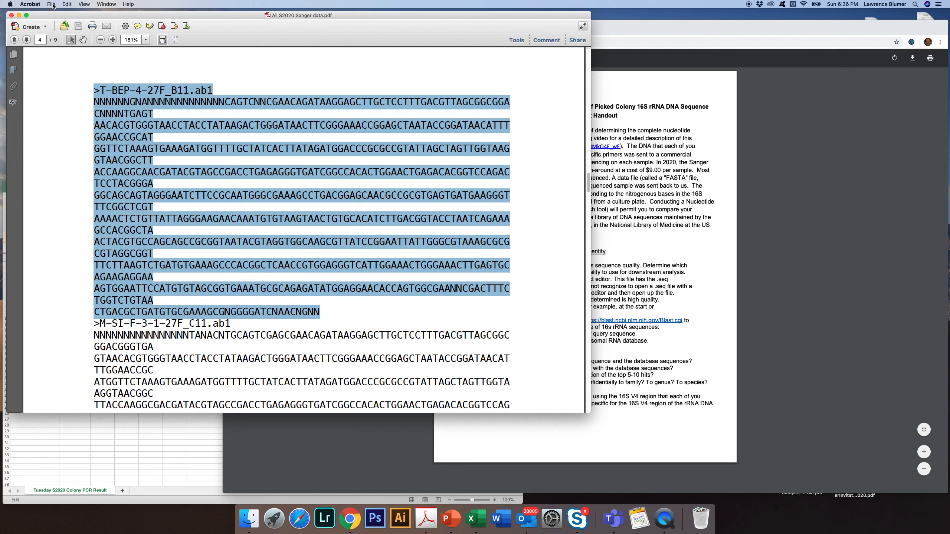
{"action": "left_click", "coordinate": [65, 5]}
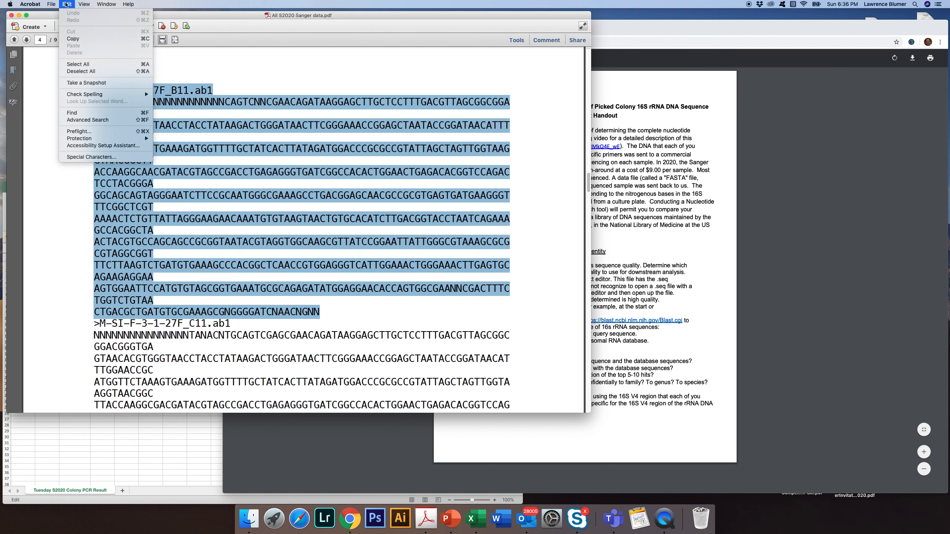
{"action": "left_click", "coordinate": [74, 39]}
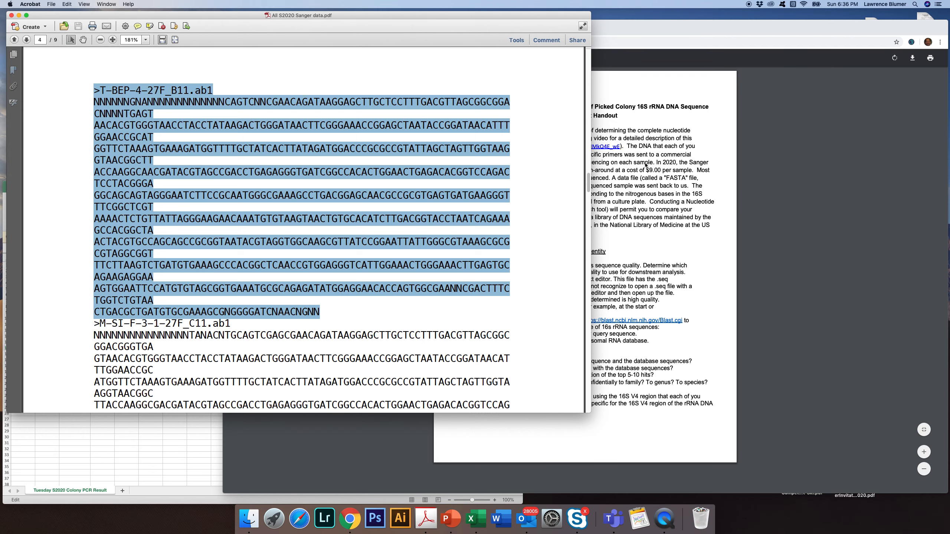
Switch to the BLAST site in Chrome, open Nucleotide BLAST and paste the copied sequence as the query.
{"action": "left_click", "coordinate": [664, 82]}
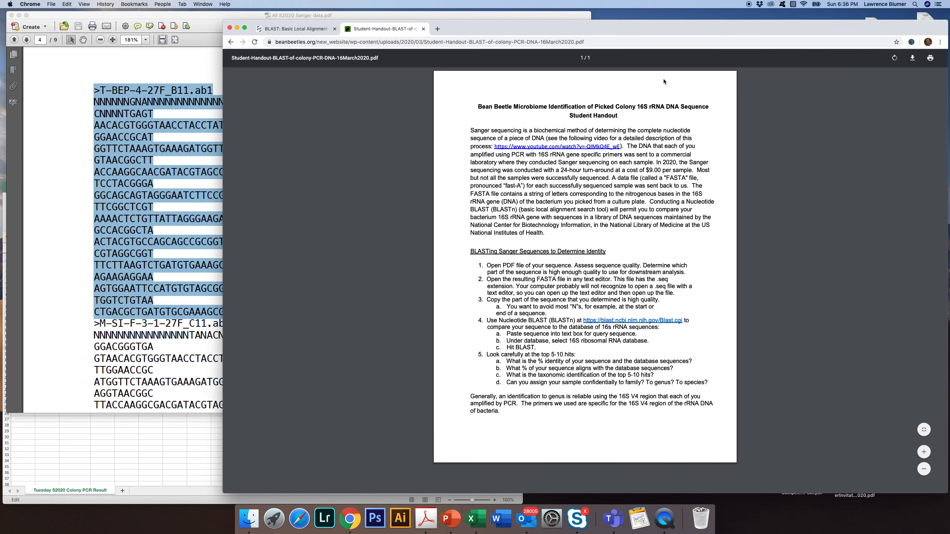
{"action": "left_click", "coordinate": [298, 29]}
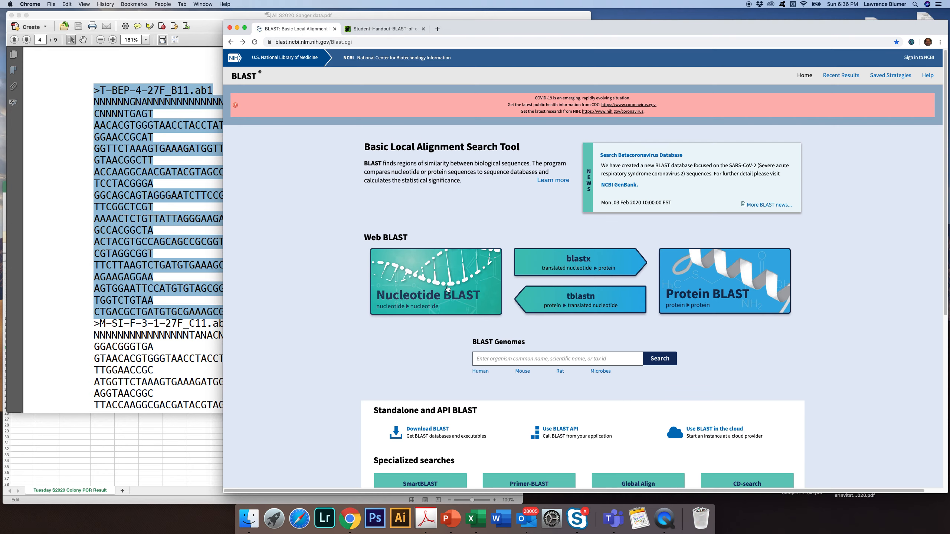
{"action": "left_click", "coordinate": [428, 280]}
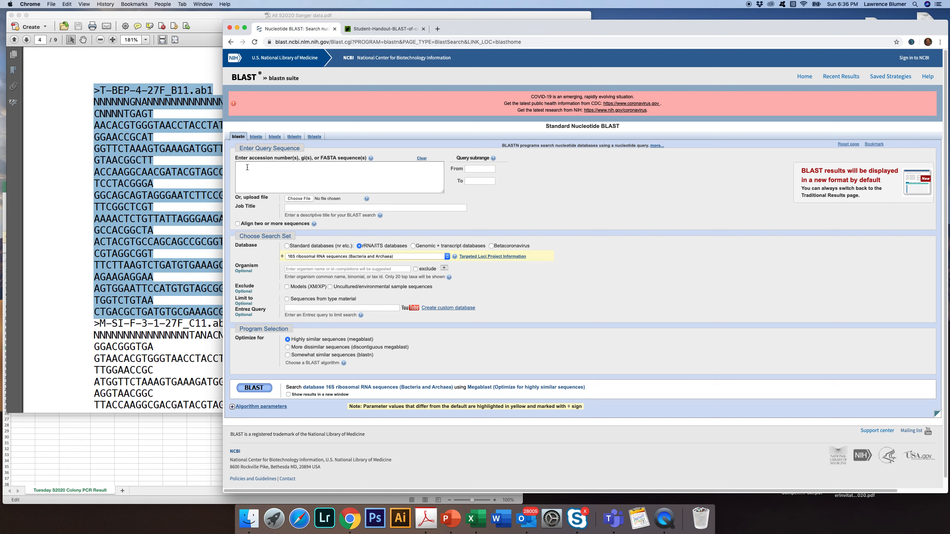
{"action": "left_click", "coordinate": [247, 168]}
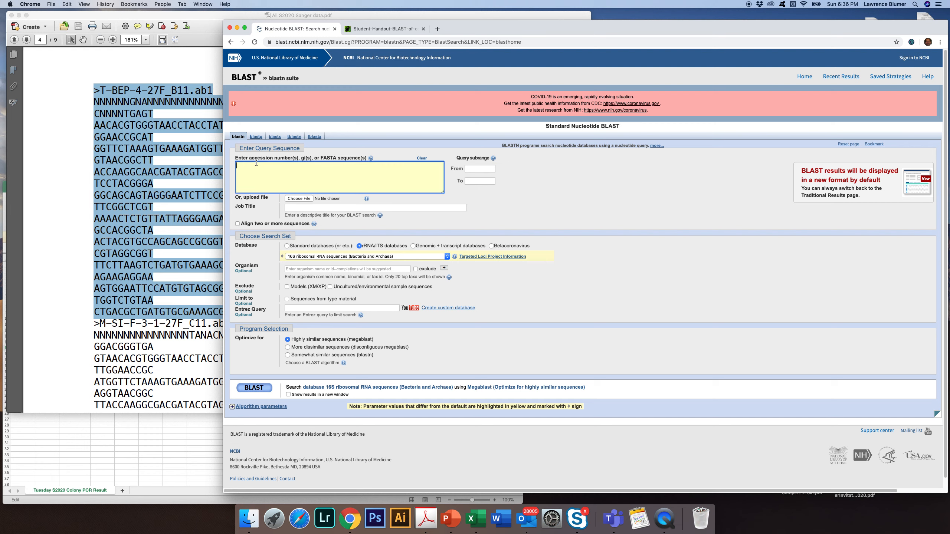
{"action": "left_click", "coordinate": [67, 4]}
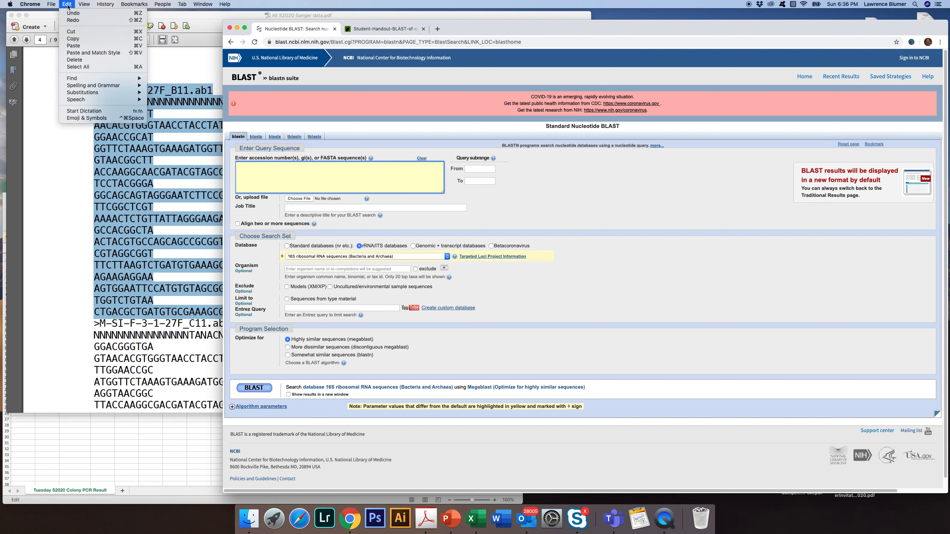
{"action": "left_click", "coordinate": [79, 46]}
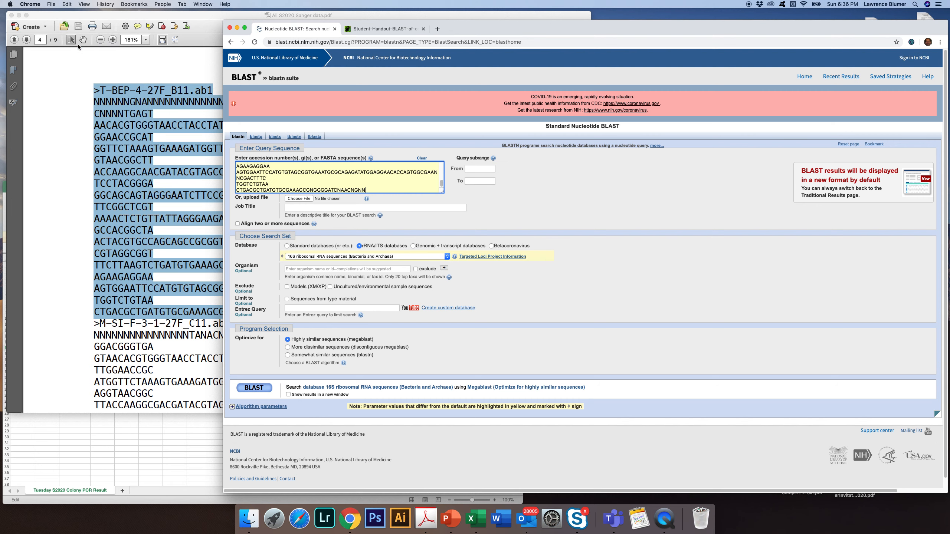
Trim the query sequence by deleting the N-rich stretch before CAGTC at its start and the final NN at its end.
{"action": "scroll", "coordinate": [401, 178], "scroll_direction": "up", "scroll_amount": 10}
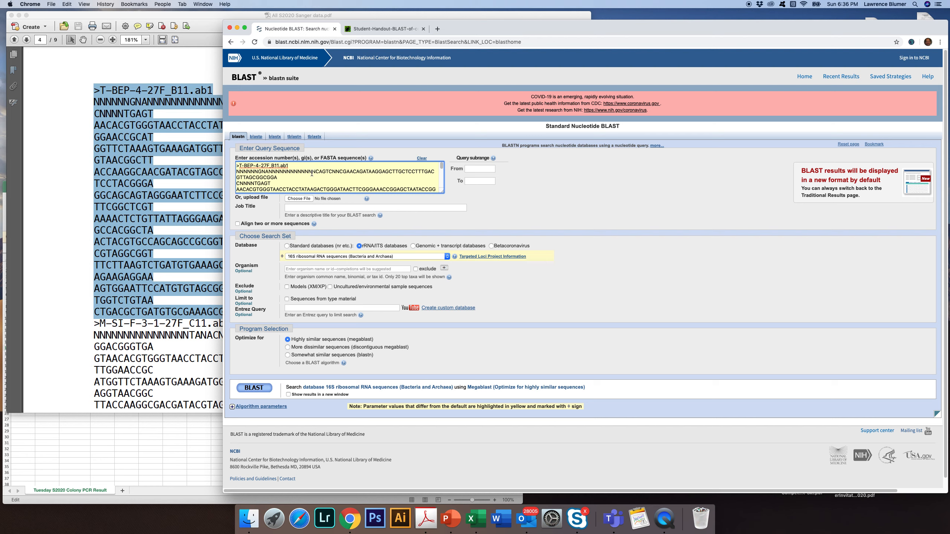
{"action": "scroll", "coordinate": [341, 176], "scroll_direction": "down", "scroll_amount": 10}
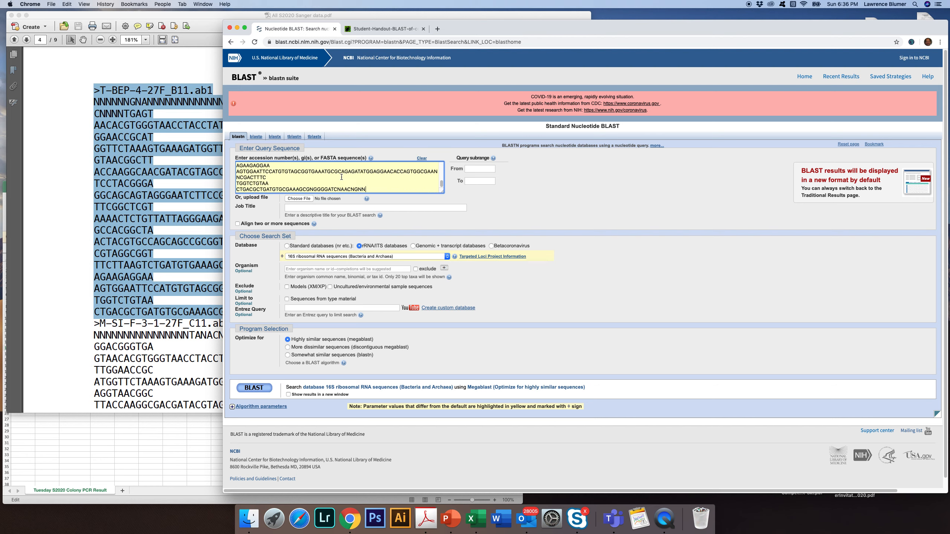
{"action": "scroll", "coordinate": [324, 179], "scroll_direction": "up", "scroll_amount": 10}
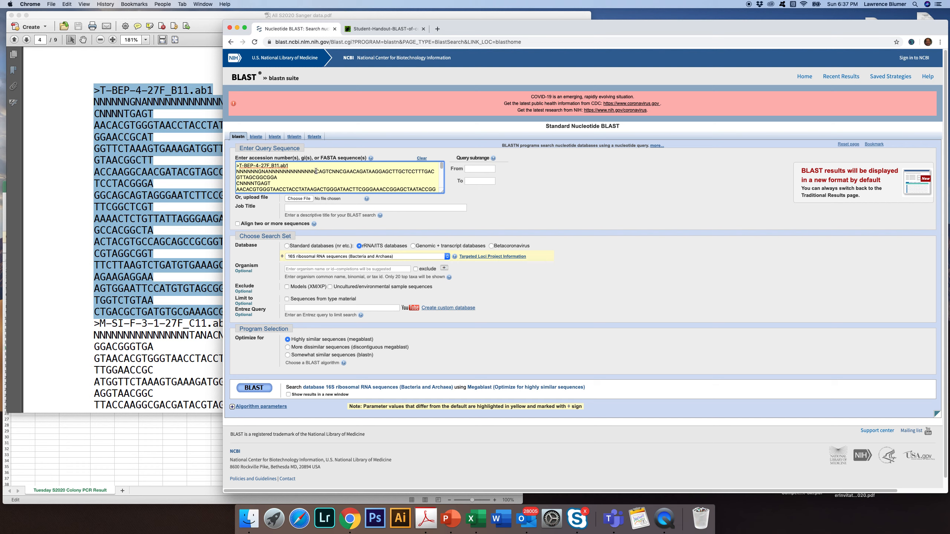
{"action": "left_click_drag", "start_coordinate": [316, 171], "coordinate": [235, 172]}
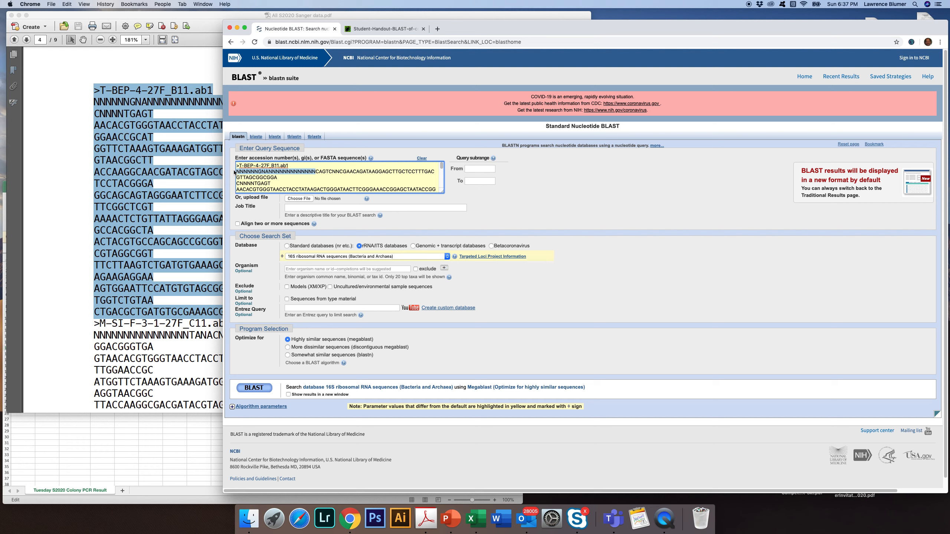
{"action": "key", "text": "BackSpace"}
{"action": "scroll", "coordinate": [347, 182], "scroll_direction": "down", "scroll_amount": 10}
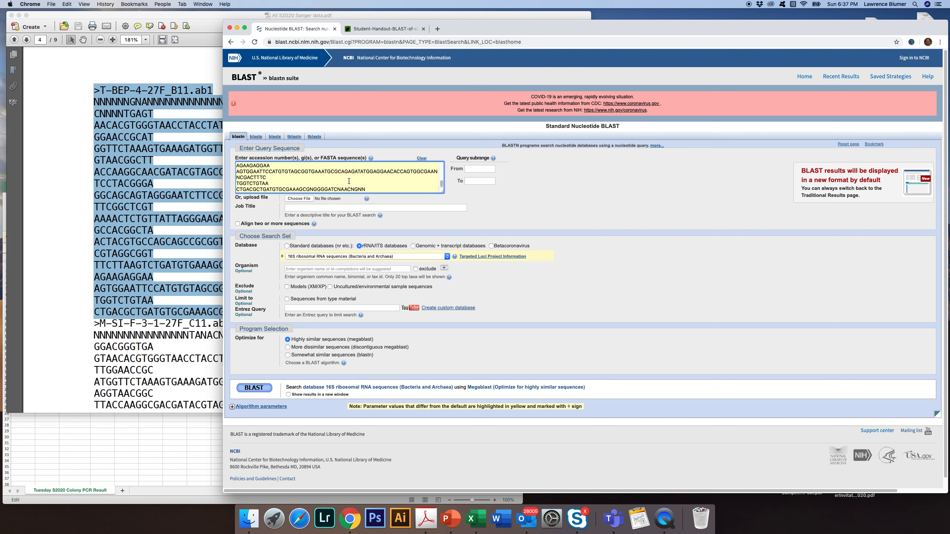
{"action": "left_click_drag", "start_coordinate": [379, 189], "coordinate": [358, 190]}
{"action": "key", "text": "BackSpace"}
Run BLAST against the 16S ribosomal RNA sequences (Bacteria and Archaea) database and limit the displayed results to 10.
{"action": "left_click", "coordinate": [447, 257]}
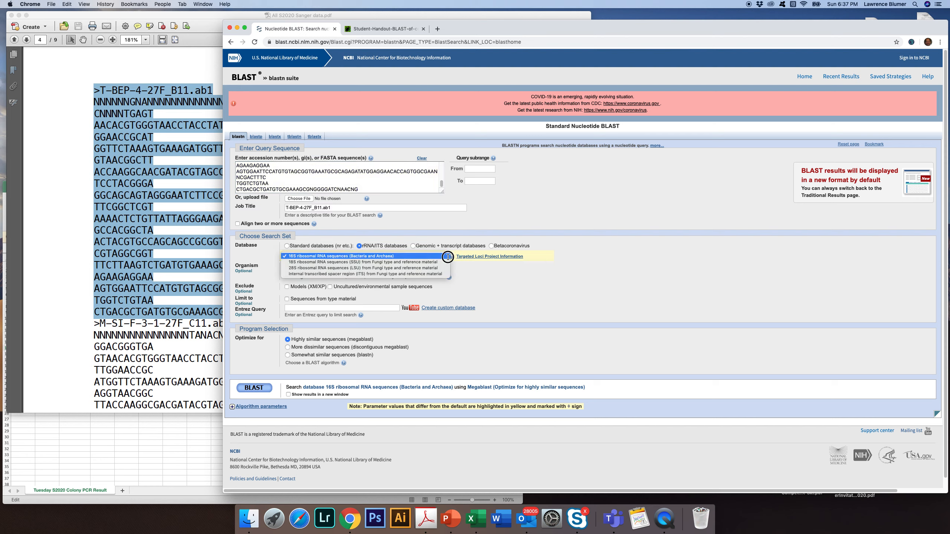
{"action": "left_click", "coordinate": [396, 256]}
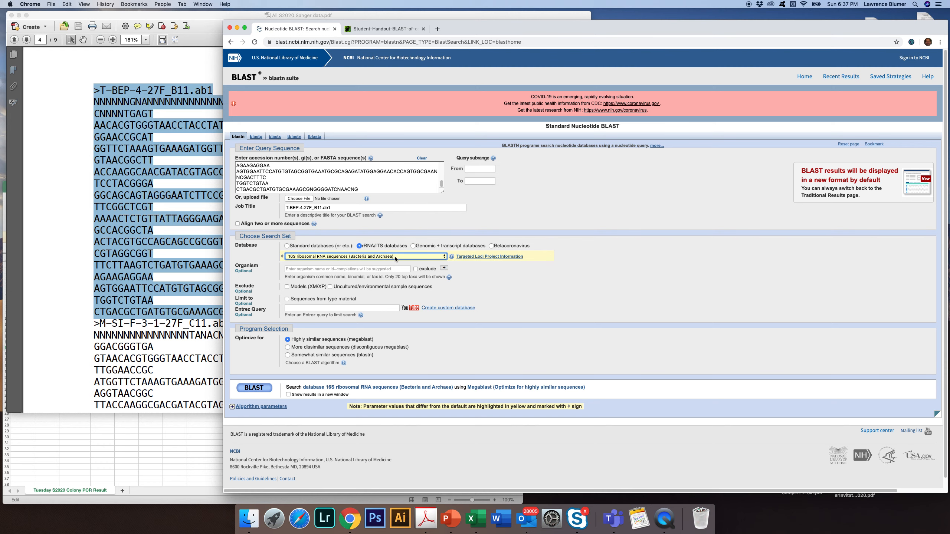
{"action": "left_click", "coordinate": [249, 390]}
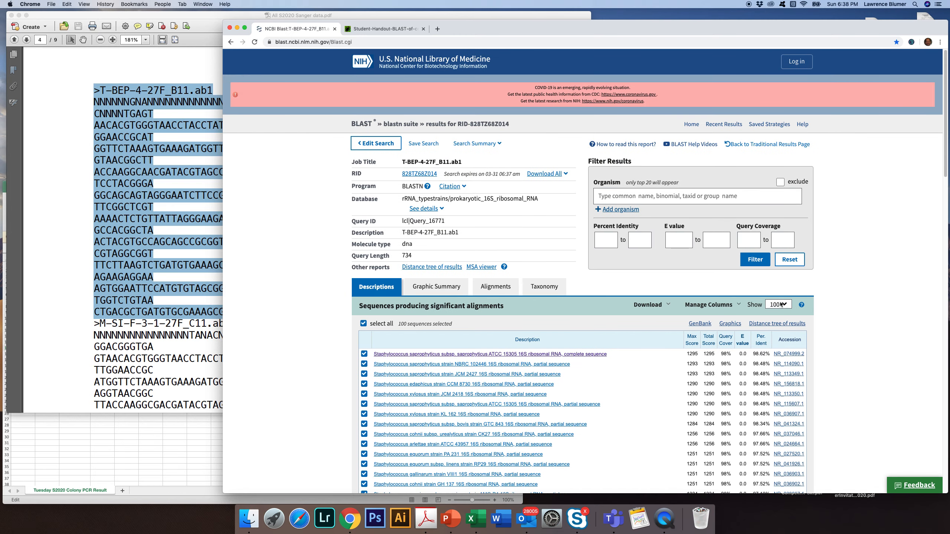
{"action": "left_click", "coordinate": [784, 306]}
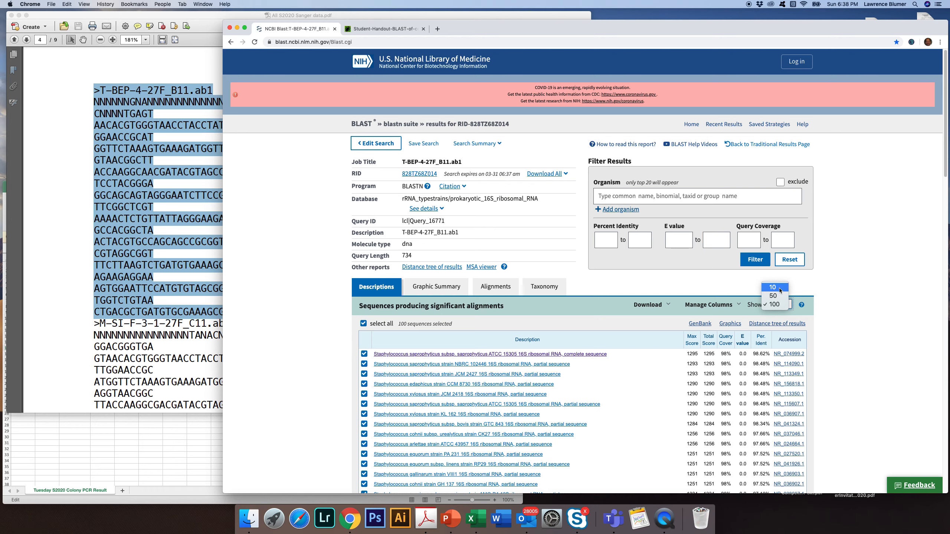
{"action": "left_click", "coordinate": [779, 287]}
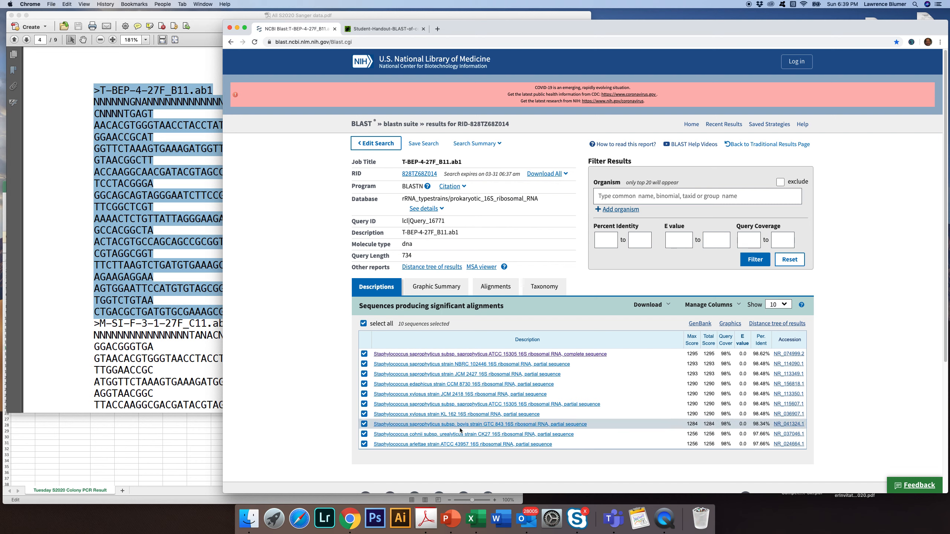
Examine the alignment of the top hit, Staphylococcus saprophyticus ATCC 15305, and return to the list of hit descriptions.
{"action": "left_click", "coordinate": [444, 354]}
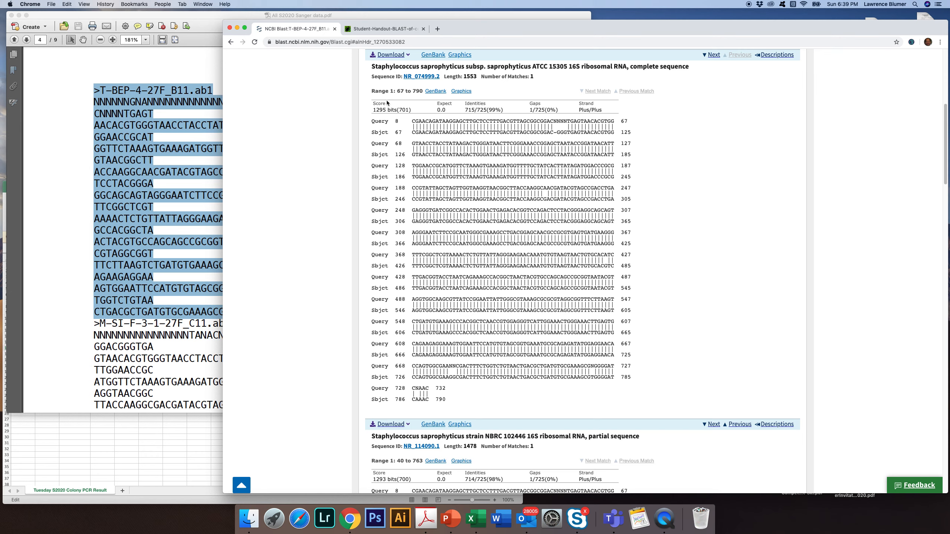
{"action": "left_click", "coordinate": [230, 42]}
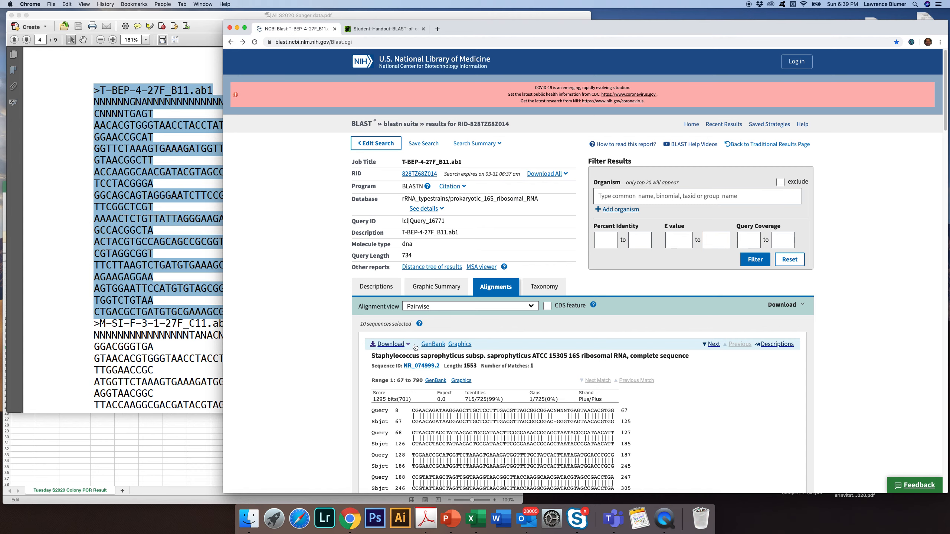
{"action": "left_click", "coordinate": [231, 42]}
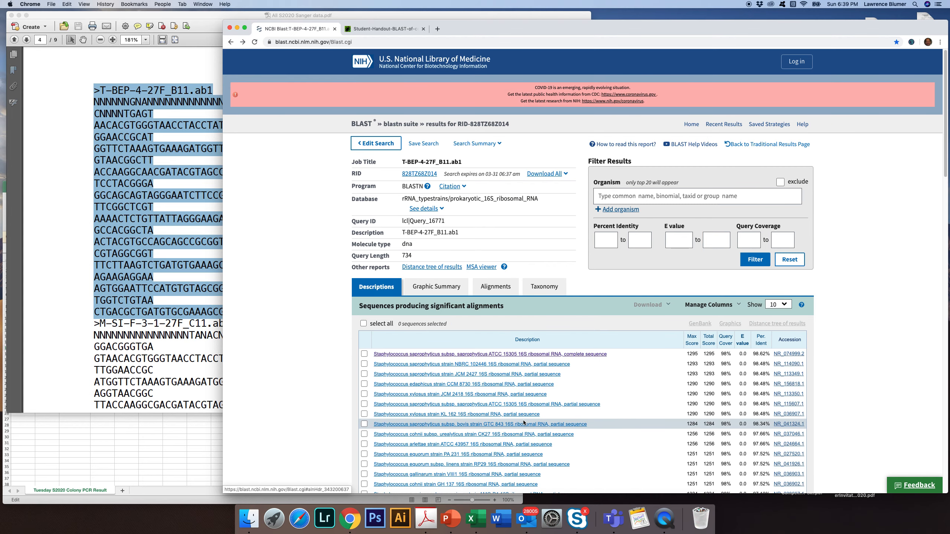
{"action": "scroll", "coordinate": [523, 423], "scroll_direction": "down", "scroll_amount": 1}
{"action": "scroll", "coordinate": [523, 422], "scroll_direction": "down", "scroll_amount": 3}
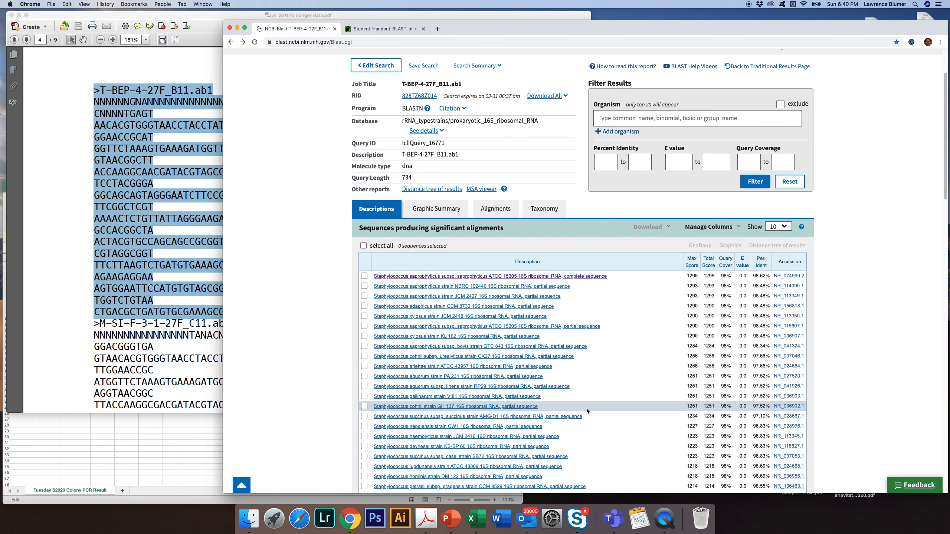
{"action": "left_click", "coordinate": [782, 227]}
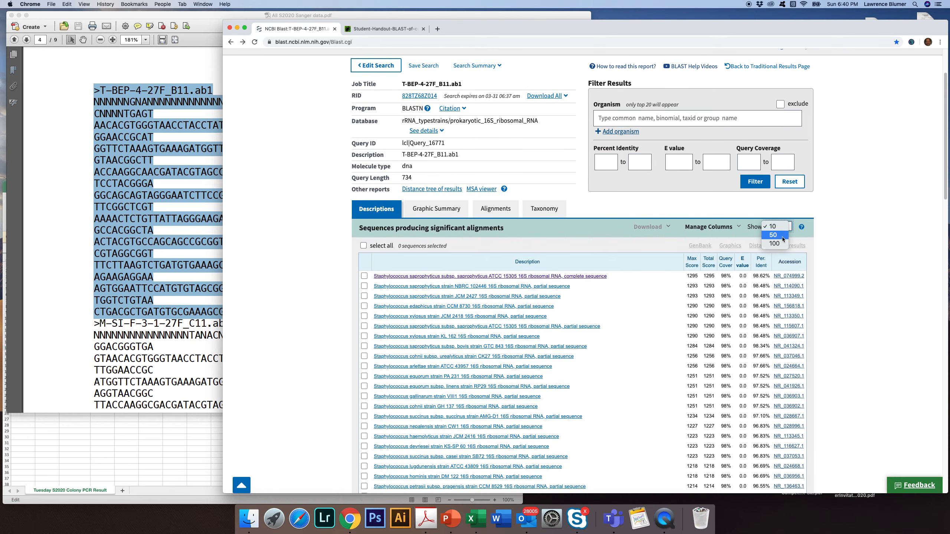
{"action": "left_click", "coordinate": [778, 226]}
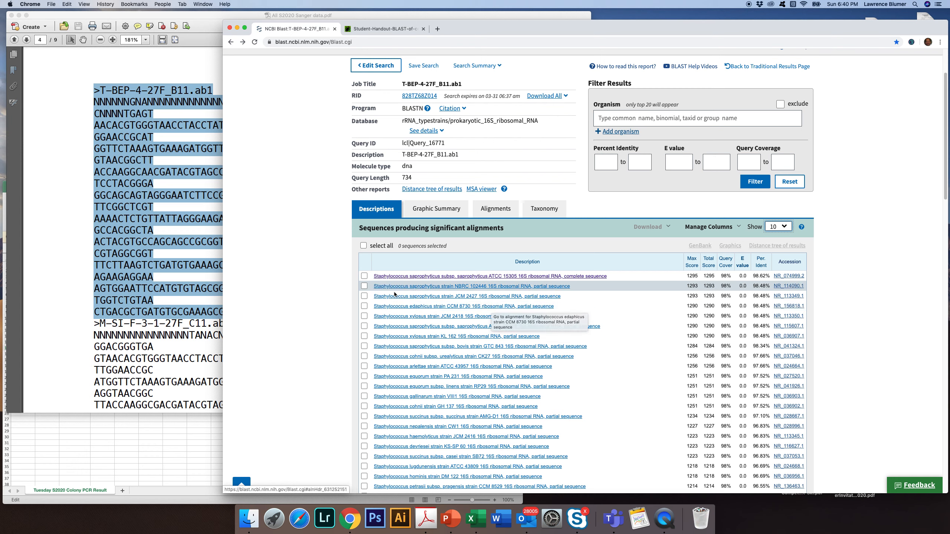
Switch to the Tuesday S2020 Colony PCR Results spreadsheet in Excel and enter Staphylococcus as the genus for T-BEP-4.
{"action": "left_click", "coordinate": [142, 449]}
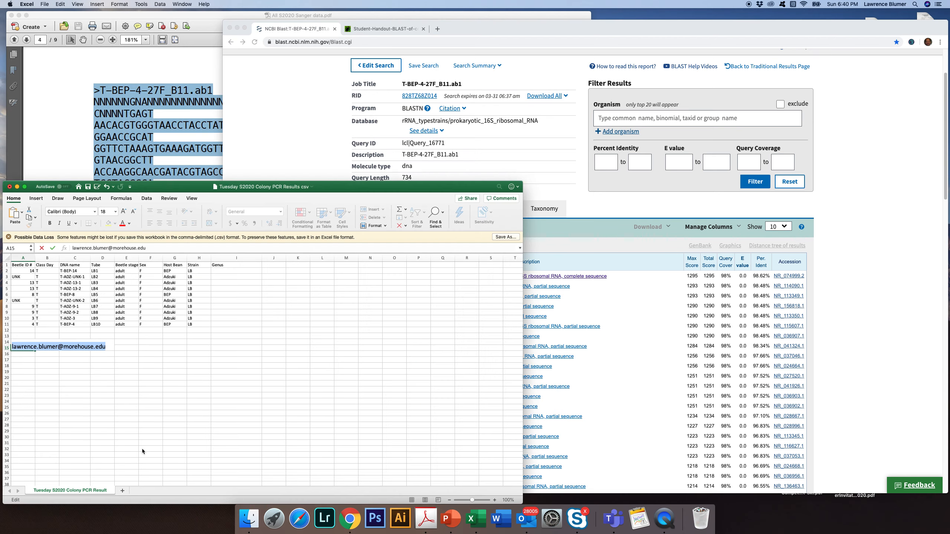
{"action": "left_click_drag", "start_coordinate": [152, 181], "coordinate": [340, 82]}
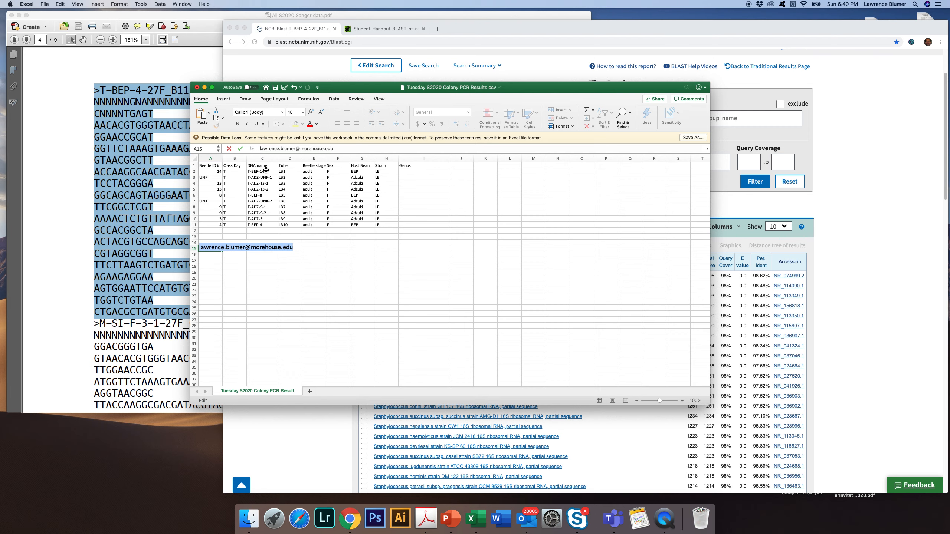
{"action": "left_click_drag", "start_coordinate": [348, 89], "coordinate": [401, 104]}
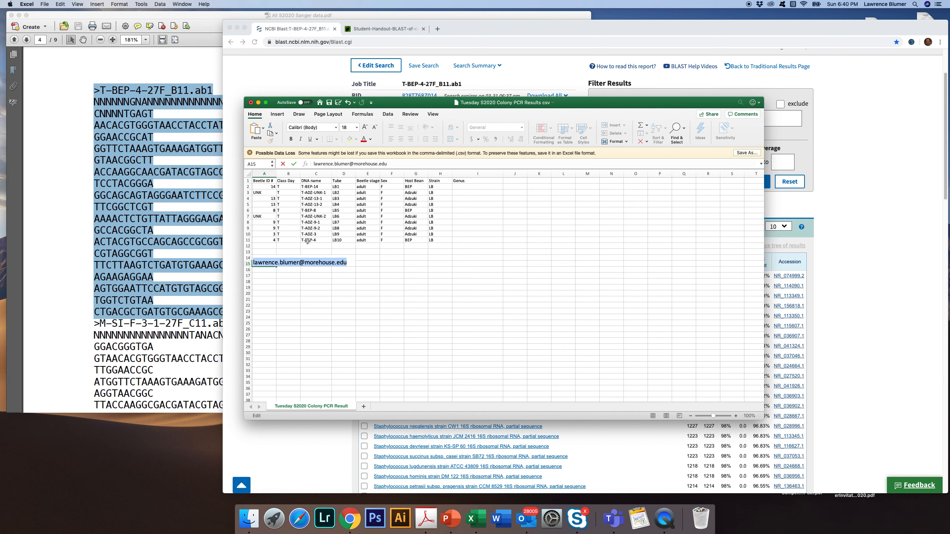
{"action": "left_click", "coordinate": [468, 241]}
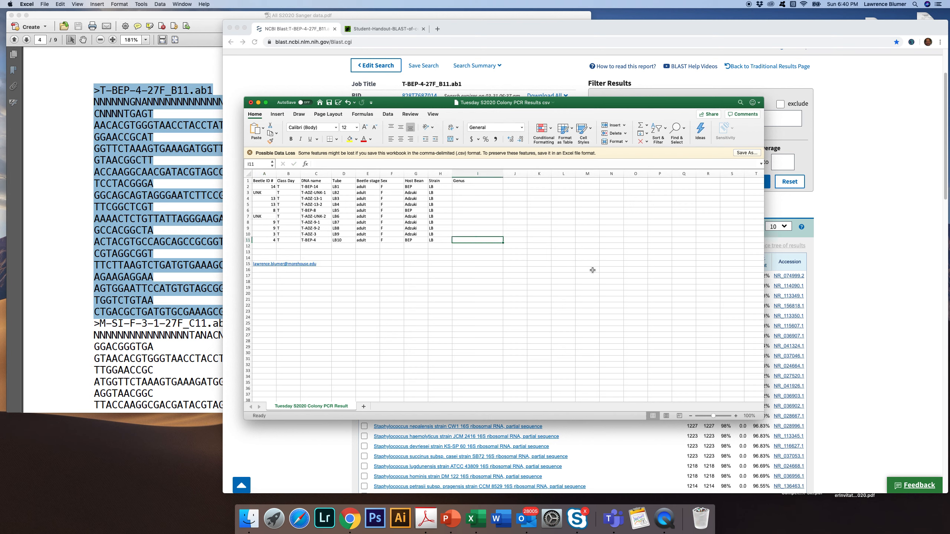
{"action": "type", "text": "Staphaylococcus"}
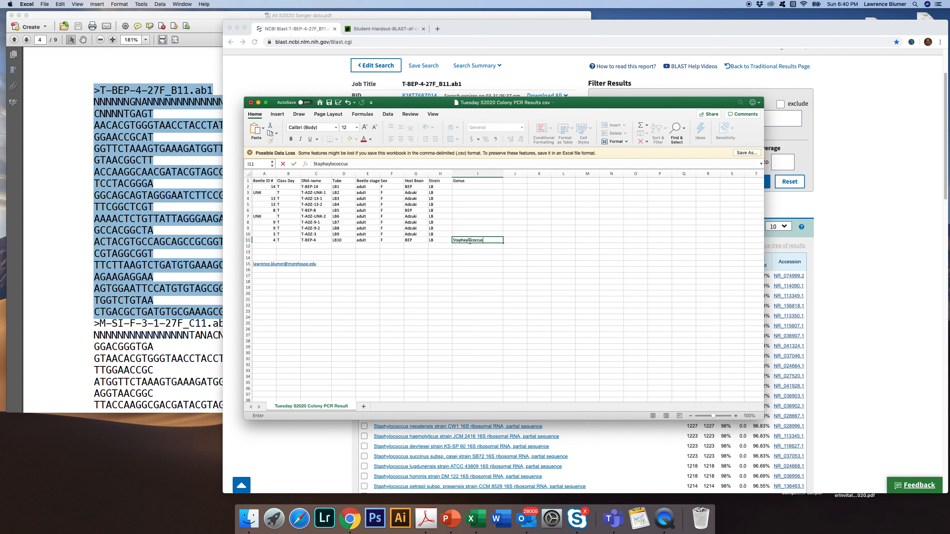
{"action": "key", "text": "BackSpace"}
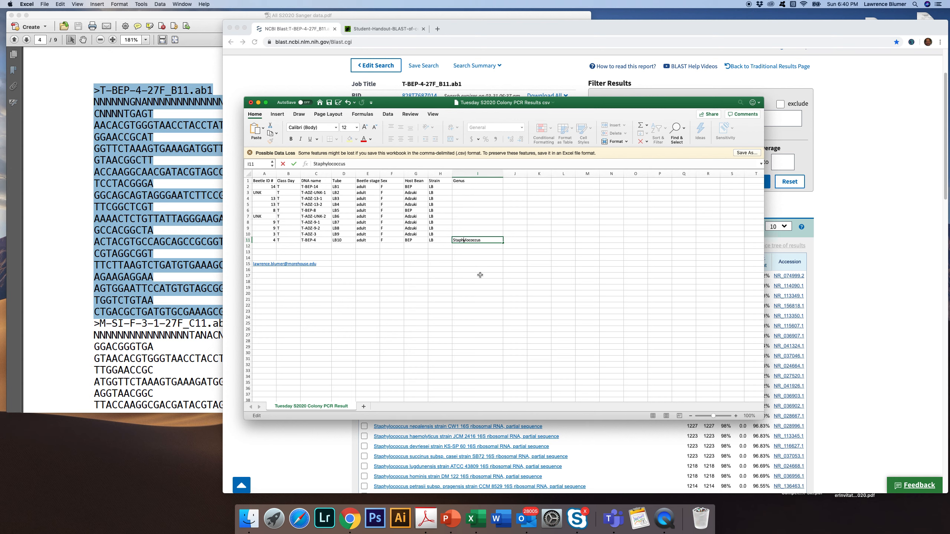